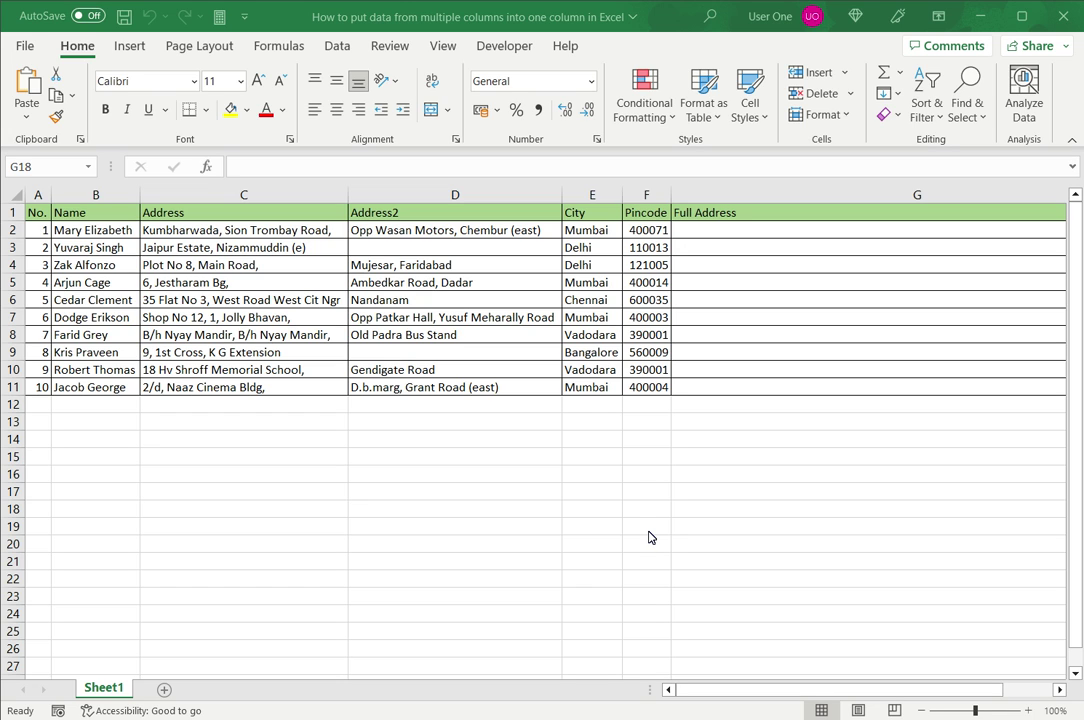
left_click(236, 230)
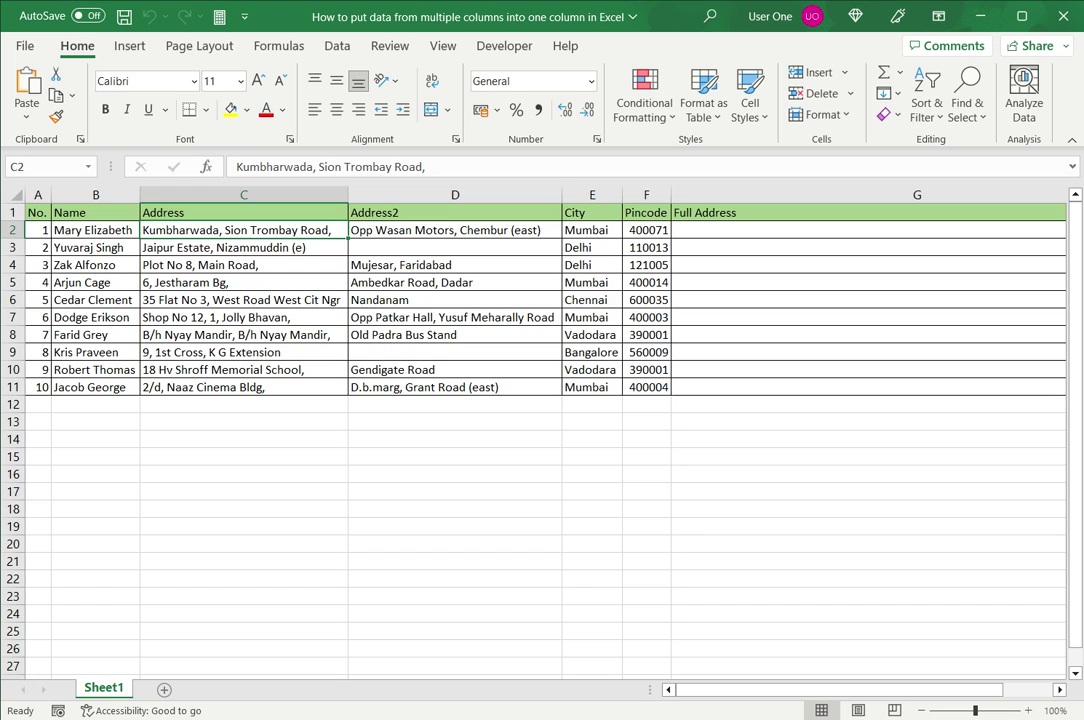
left_click(454, 230)
left_click(867, 230)
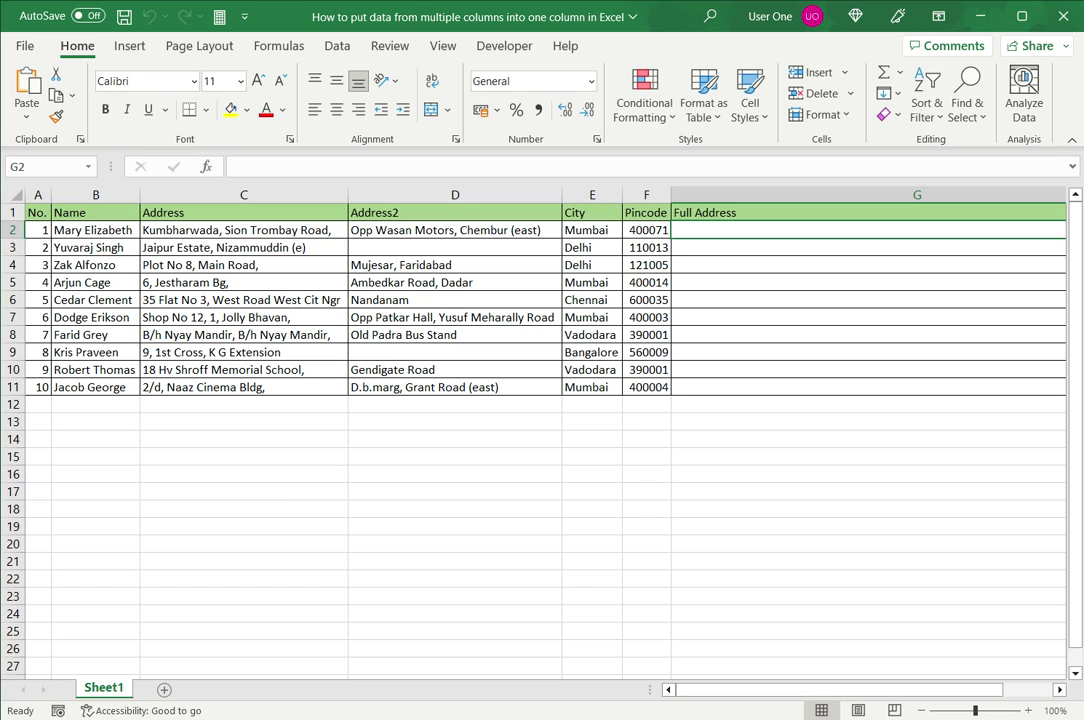
left_click(243, 230)
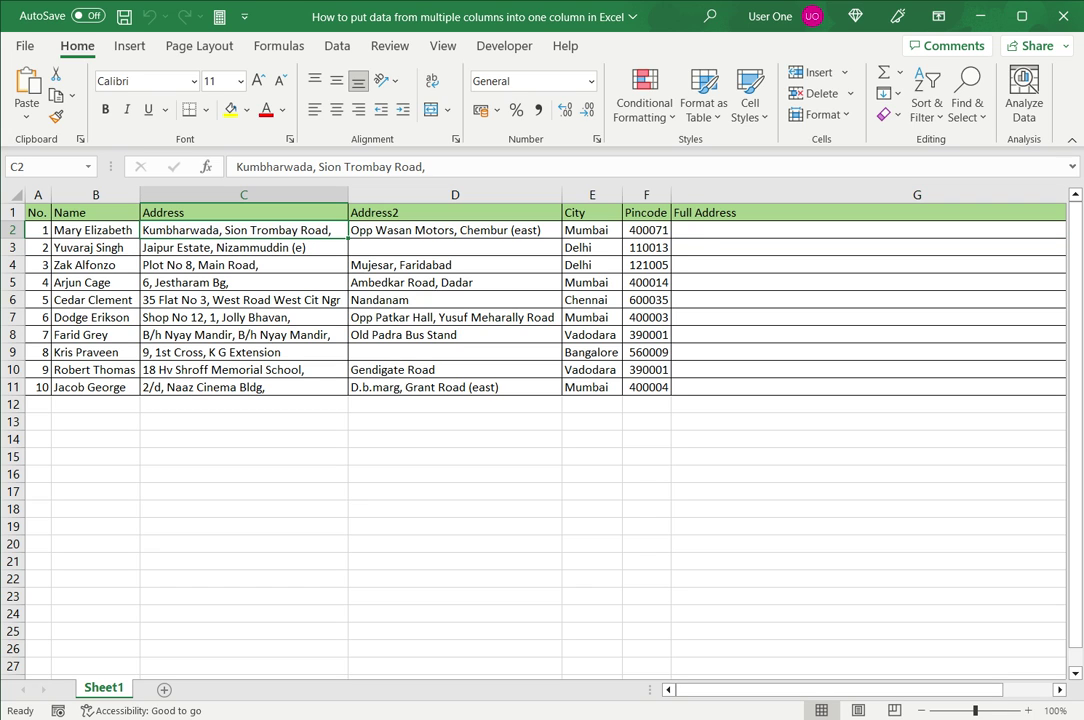
Enter a formula in G2 joining C2, D2, E2 and F2 with the & operator and "-" between the parts.
left_click(867, 230)
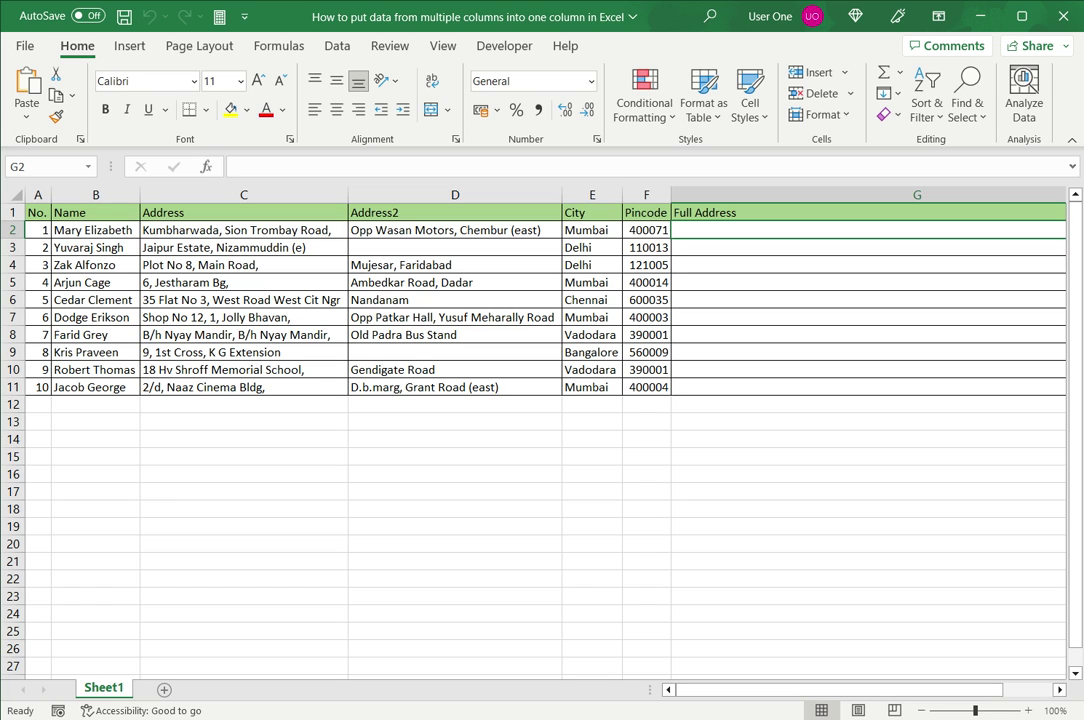
scroll(540, 300, "right", 2)
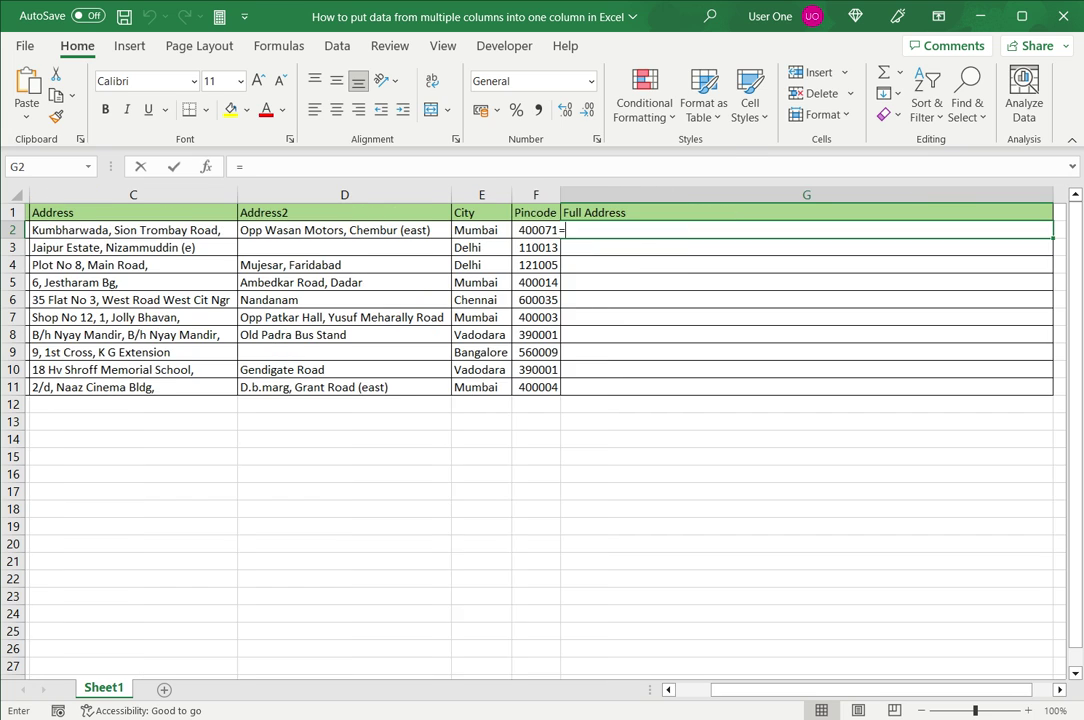
type("=")
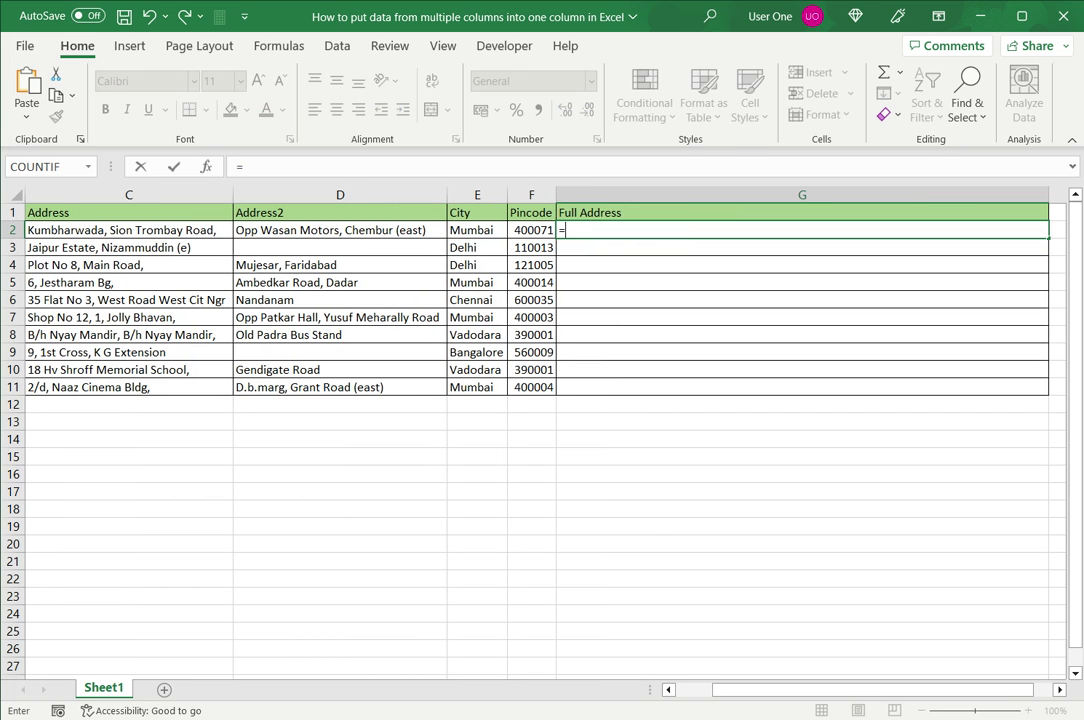
left_click(128, 230)
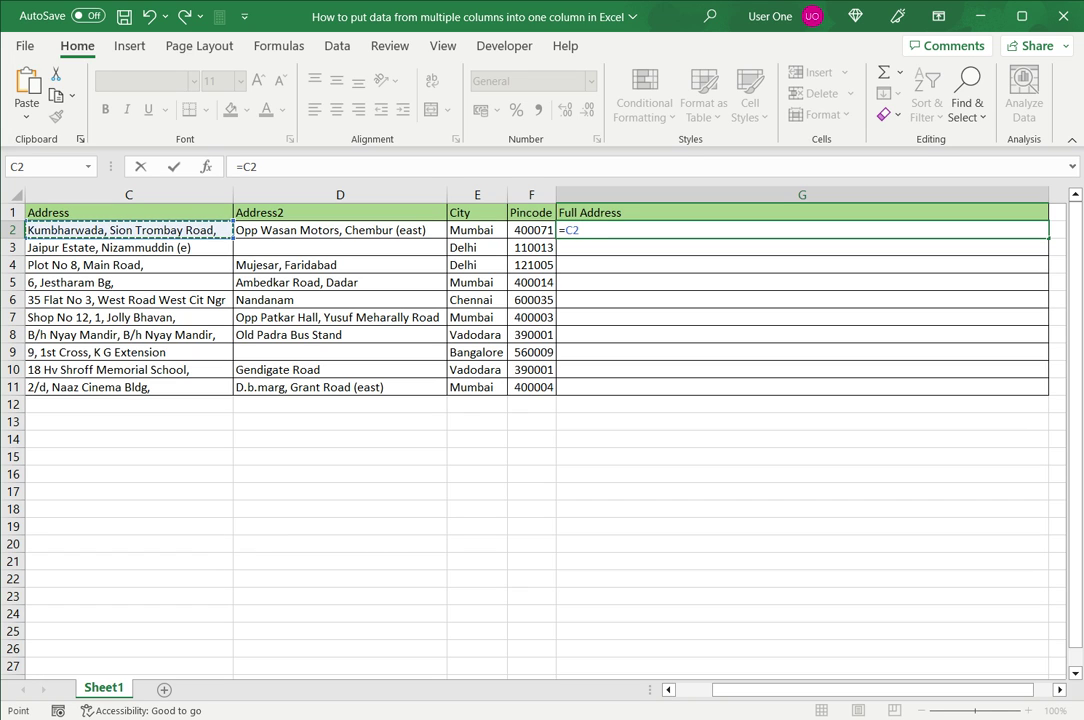
type("&")
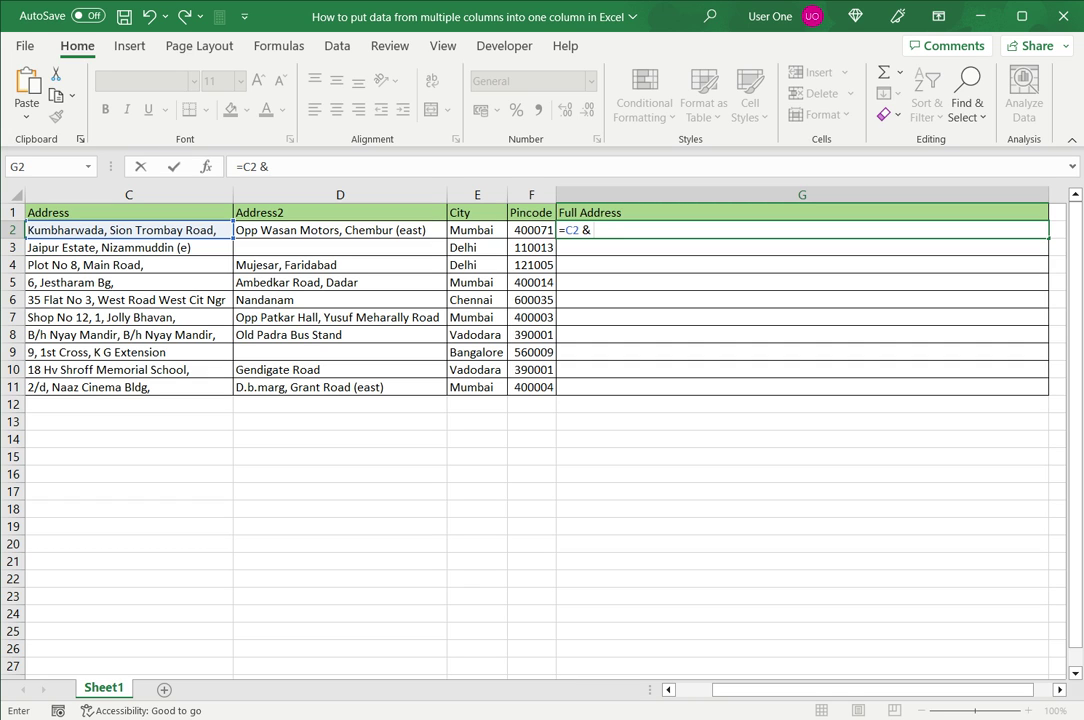
type("\"-\" &")
left_click(339, 230)
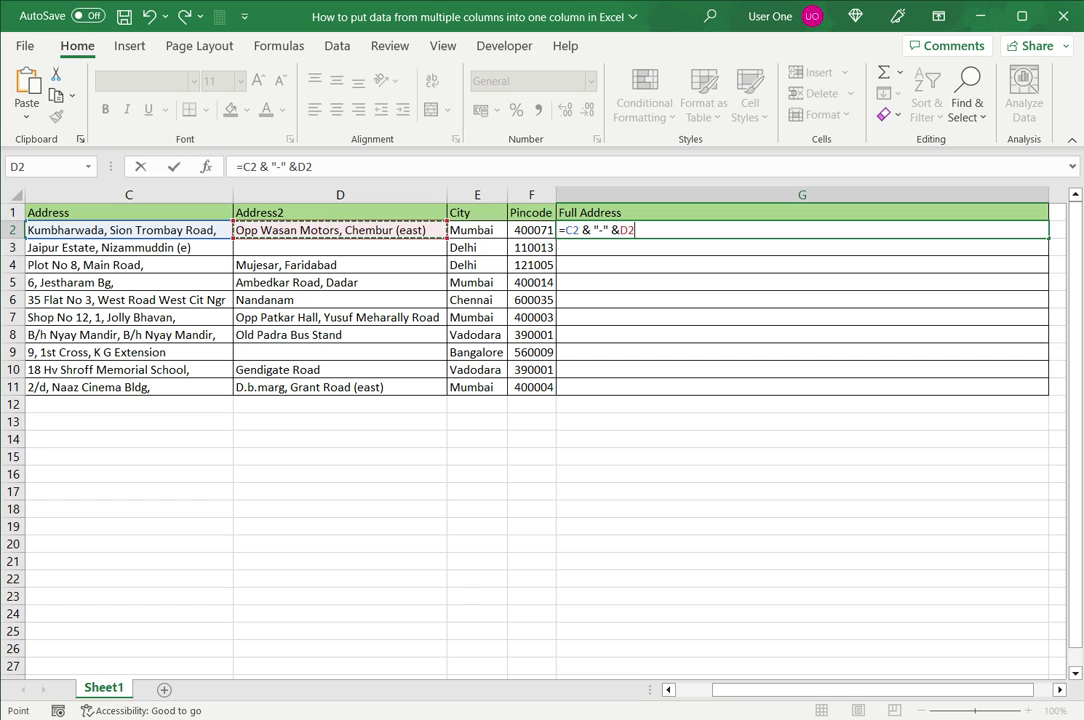
type("&")
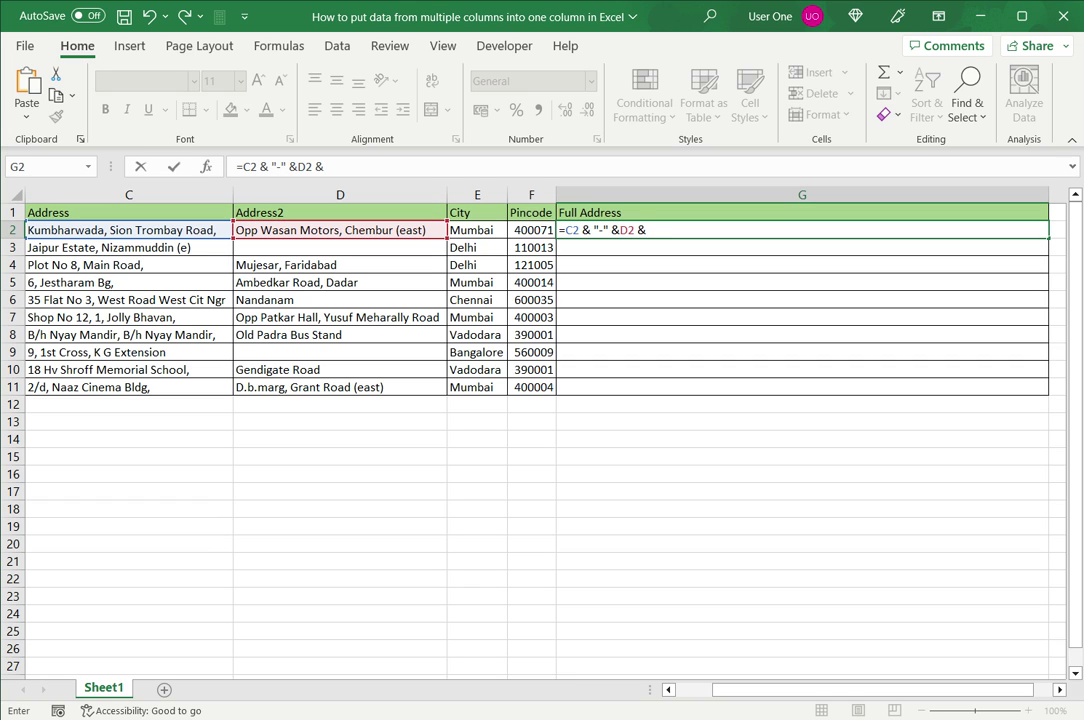
type(" \"-\" &")
left_click(477, 230)
type("&")
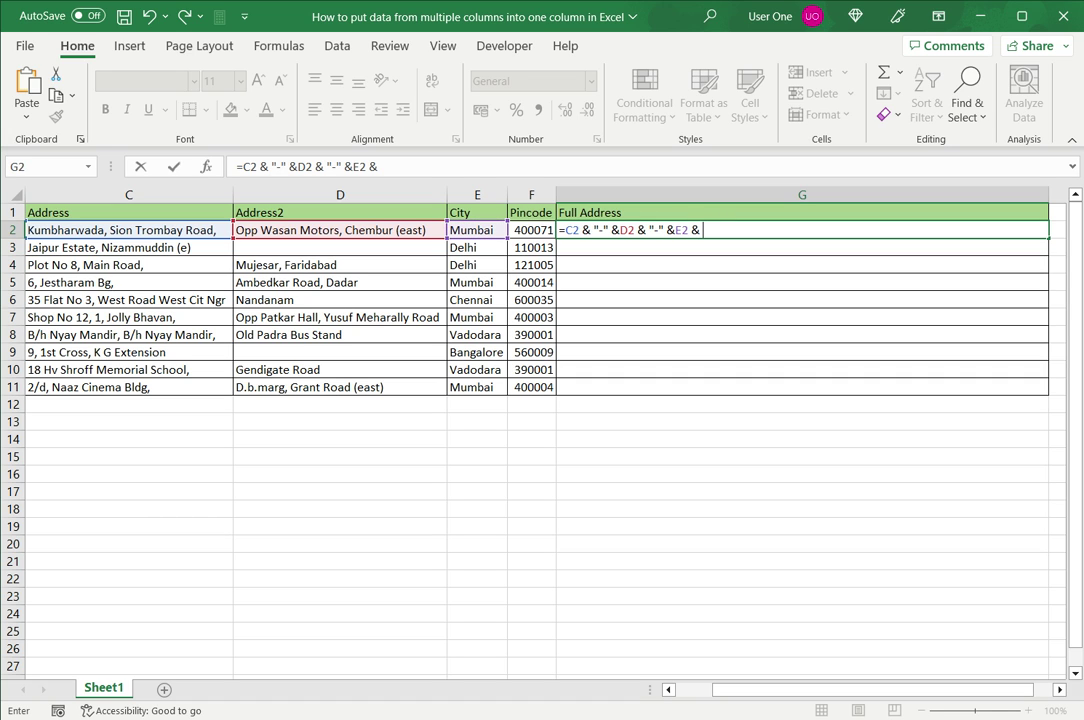
type(" \"-\" &F2")
key("Return")
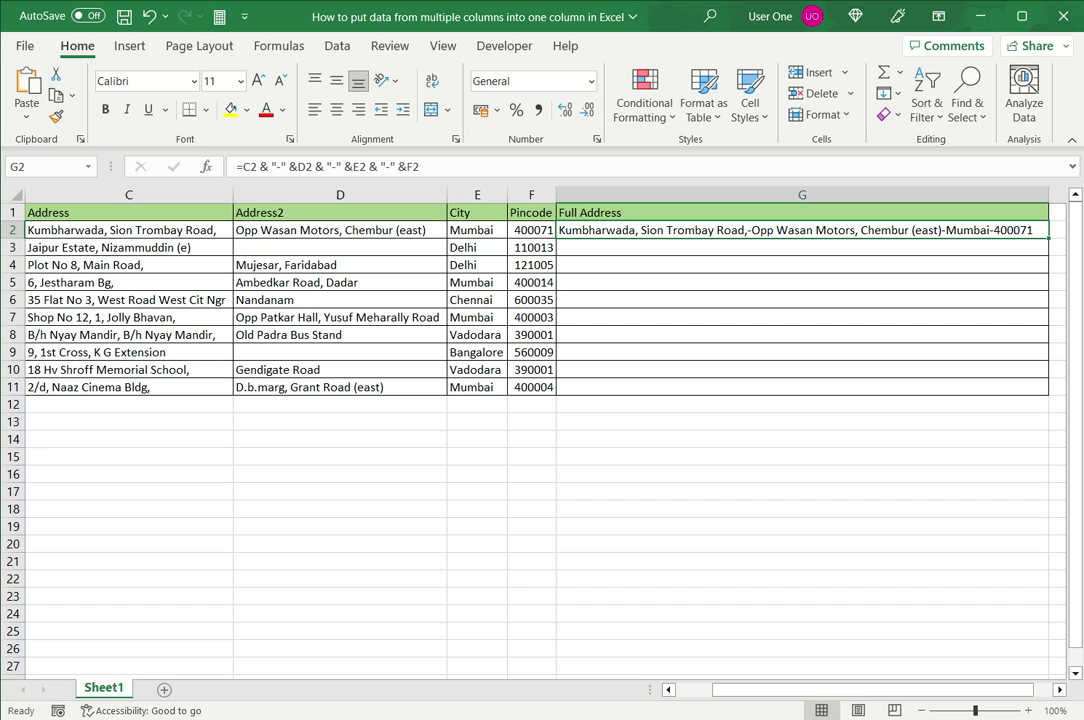
Enter a CONCAT formula in G3 that joins C3, D3, E3 and F3 with "-" between them.
left_click(801, 247)
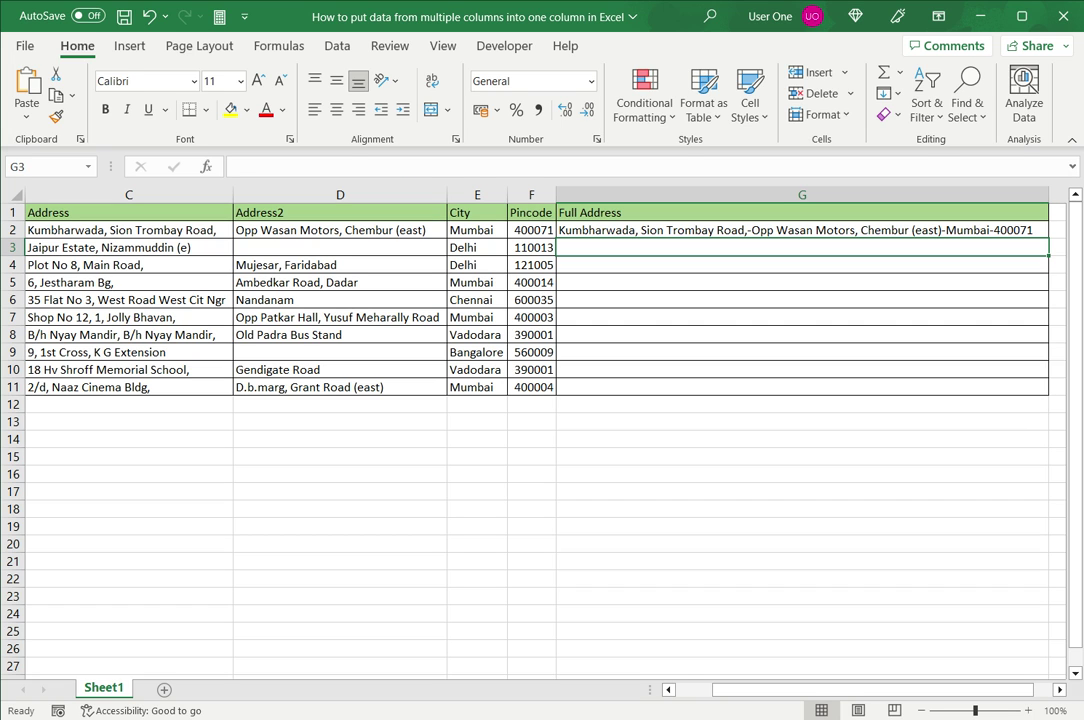
type("=concat")
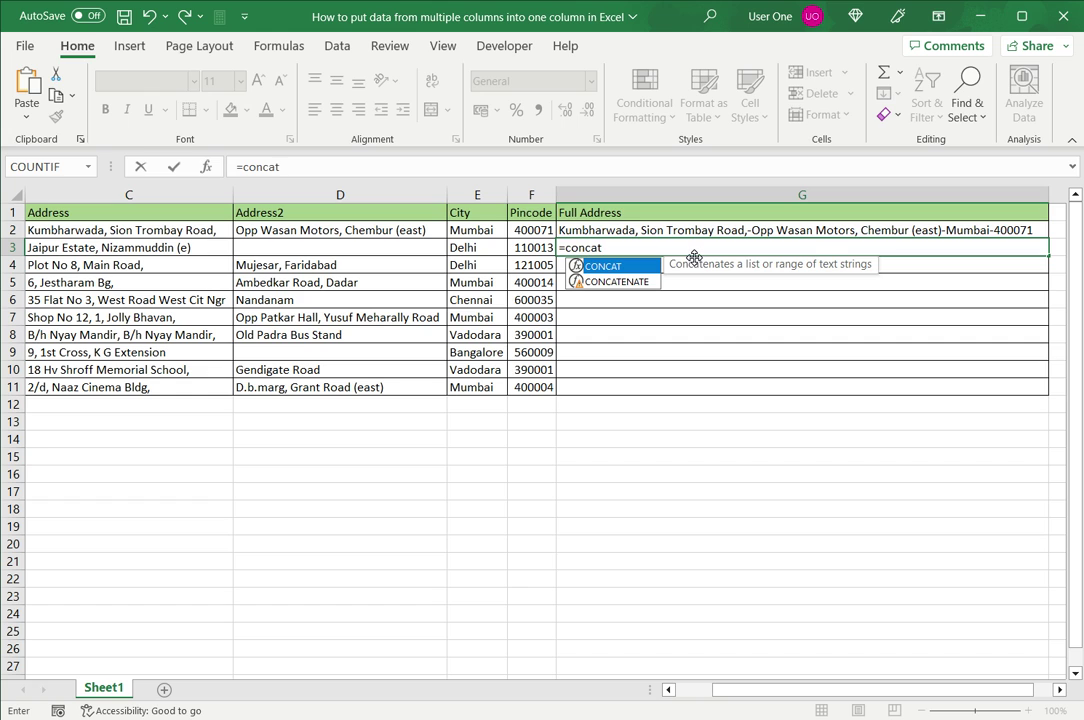
type("(")
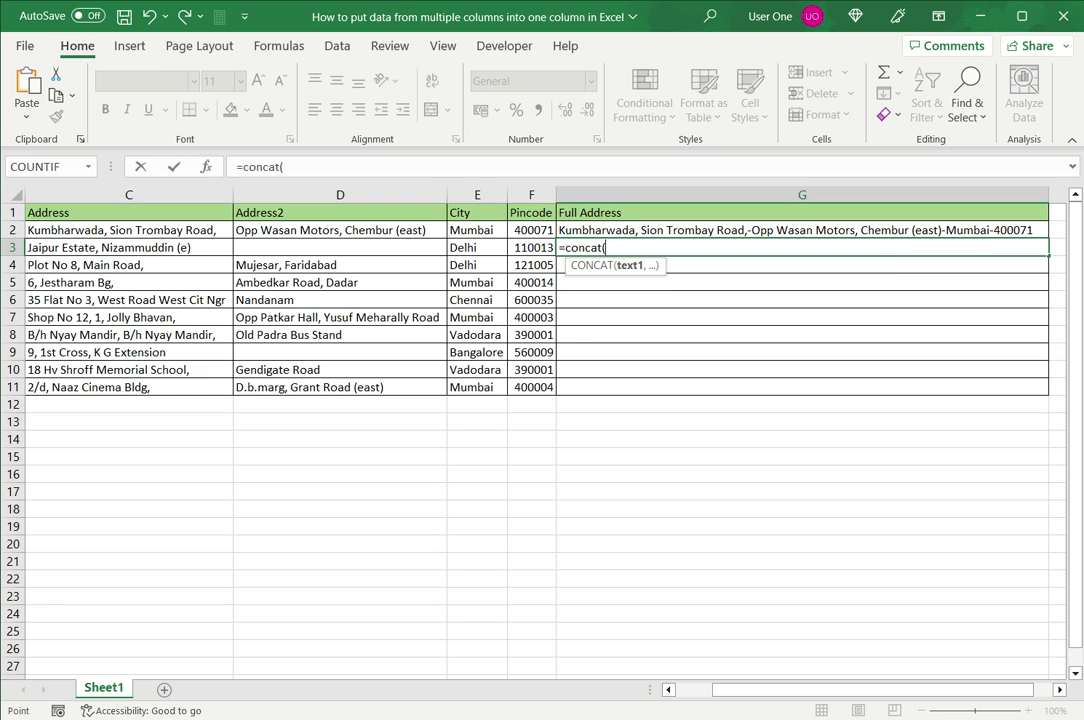
left_click(128, 247)
type(",")
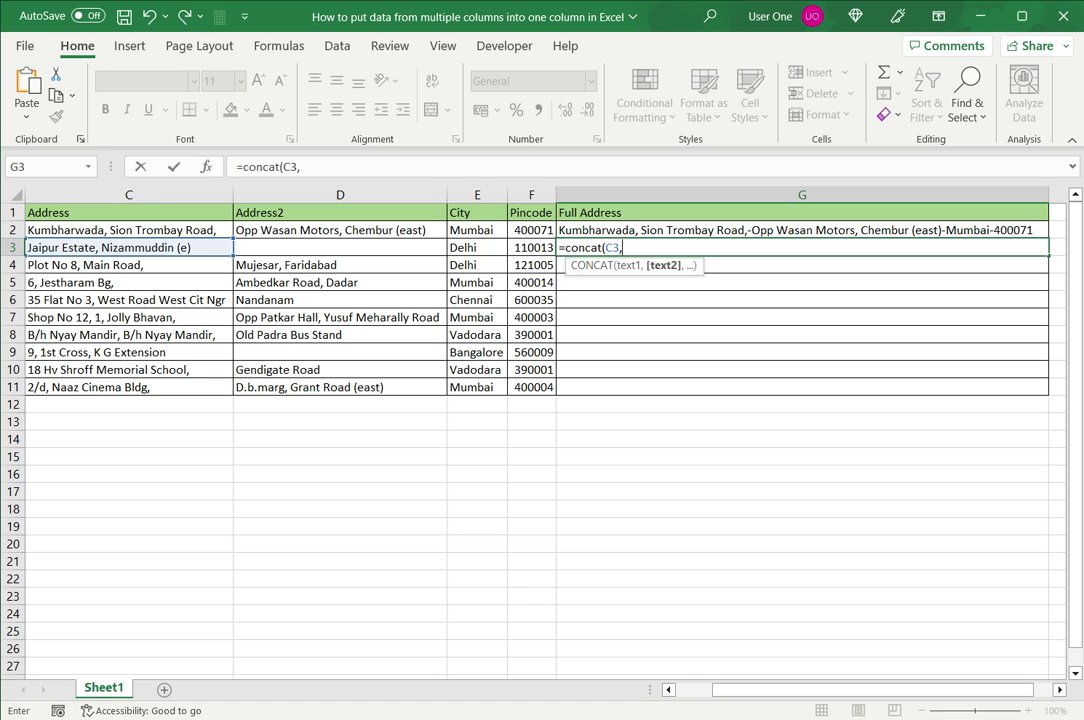
type("\"-\",")
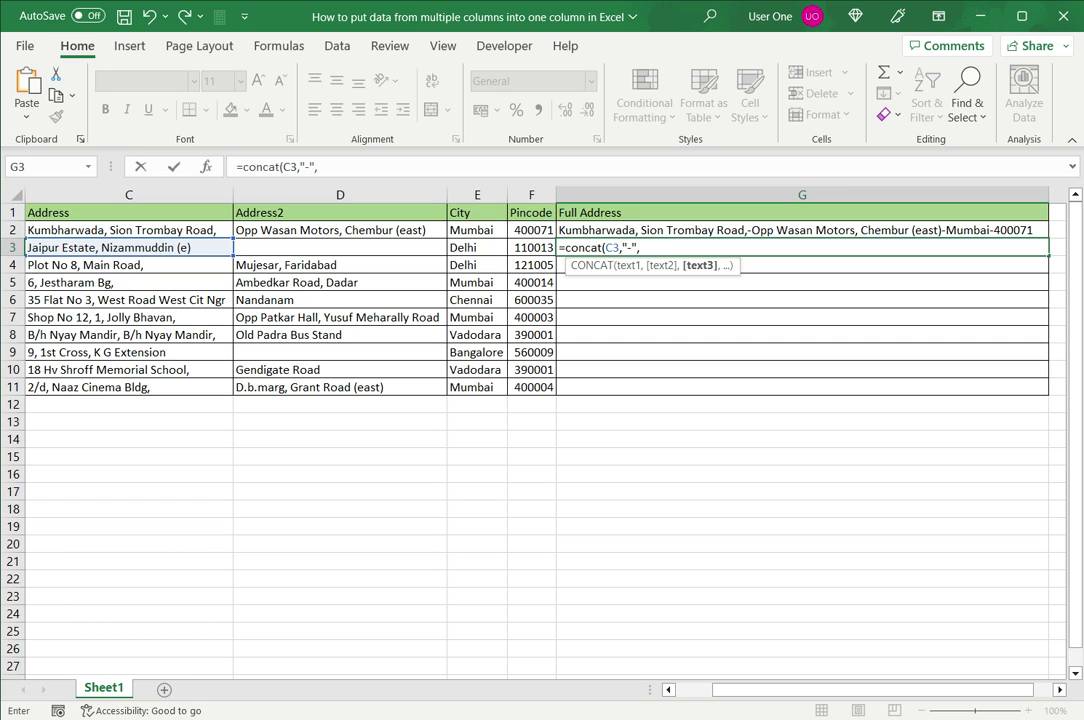
left_click(339, 247)
type(",\"-")
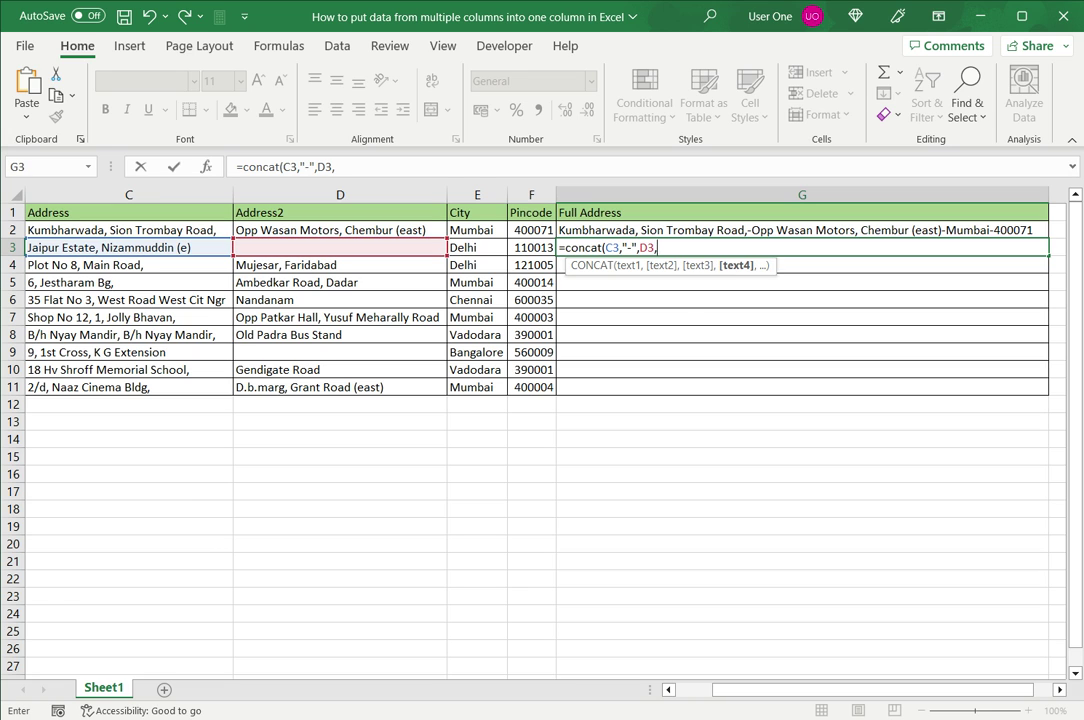
type("\",")
type("E3")
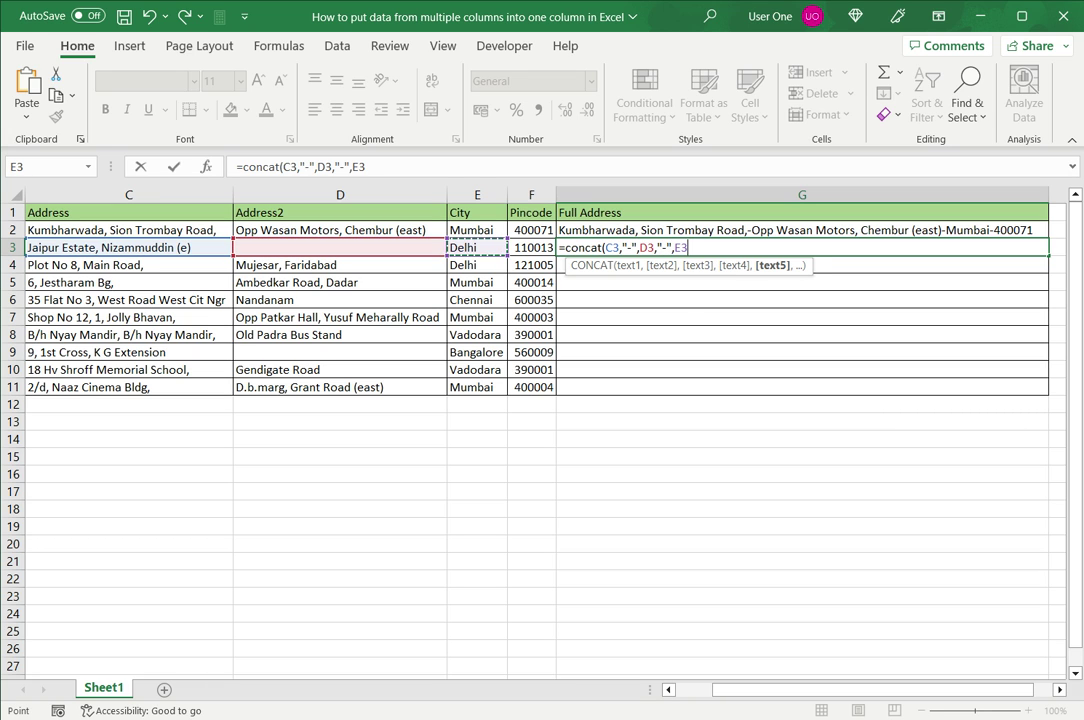
type(",\"-\",")
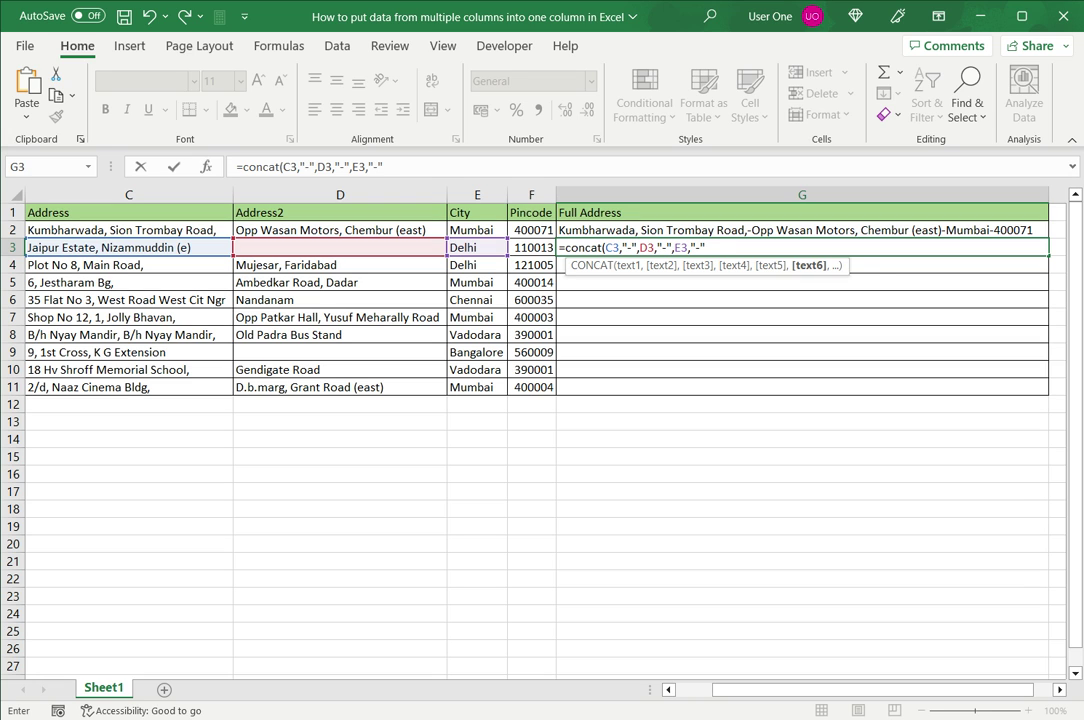
type("F3)")
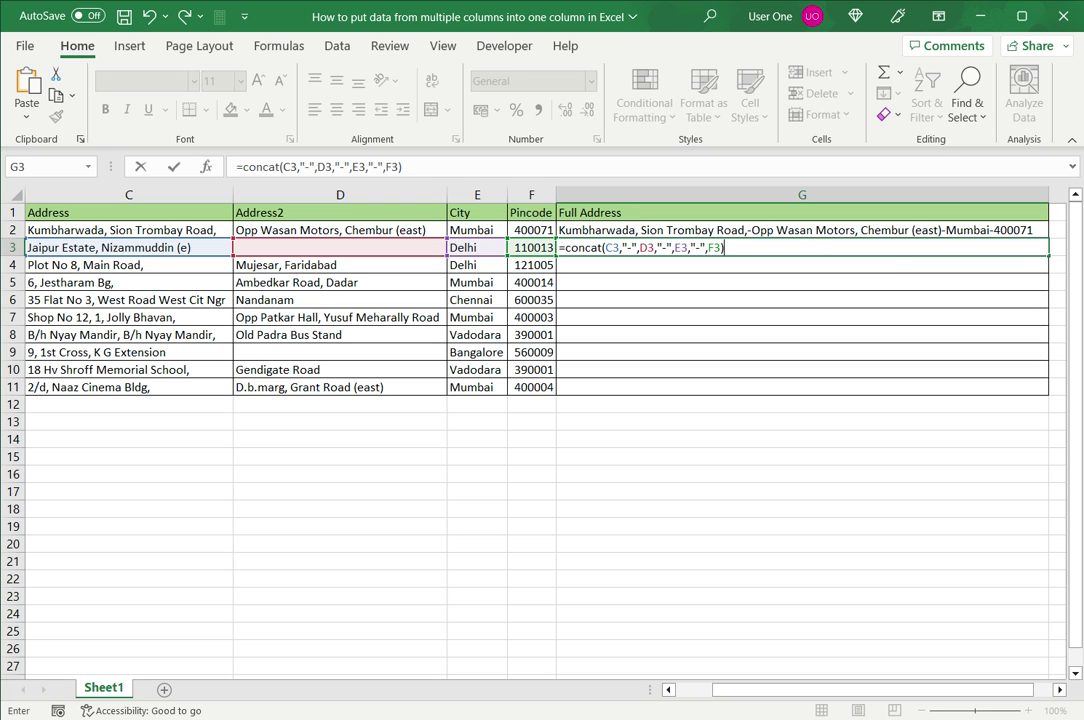
key("Return")
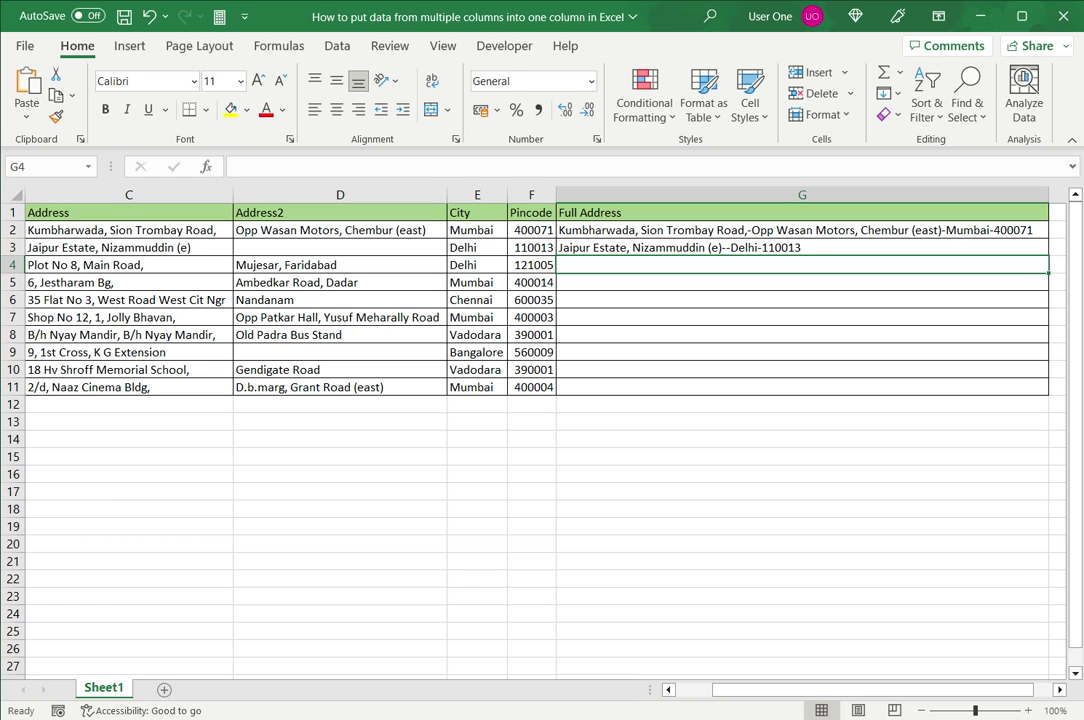
left_click(801, 247)
left_click(801, 230)
left_click(801, 247)
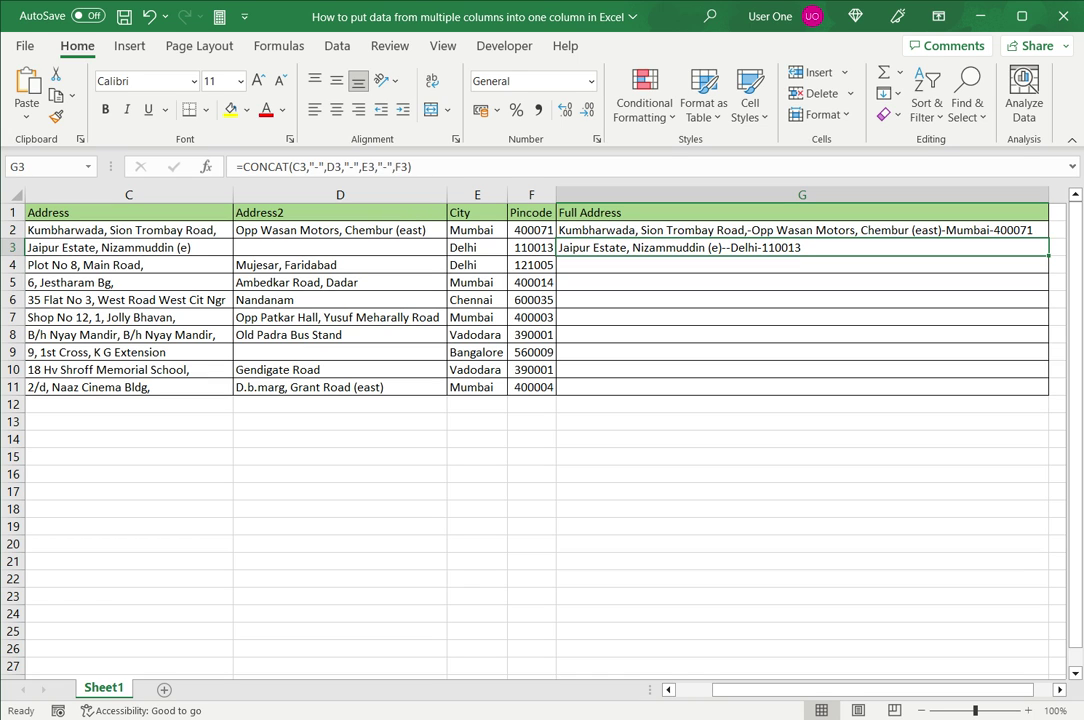
Enter a TEXTJOIN formula in G4 combining C4, D4, E4 and F4 with the "-" delimiter and TRUE to ignore empty cells.
left_click(801, 264)
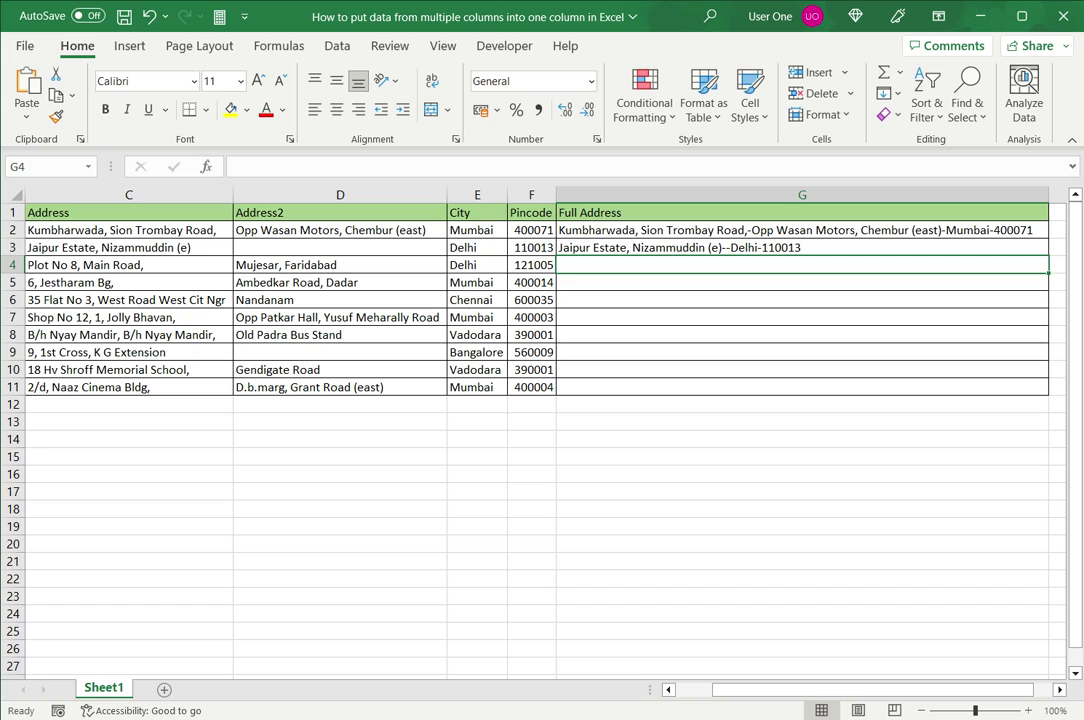
type("=textjoin")
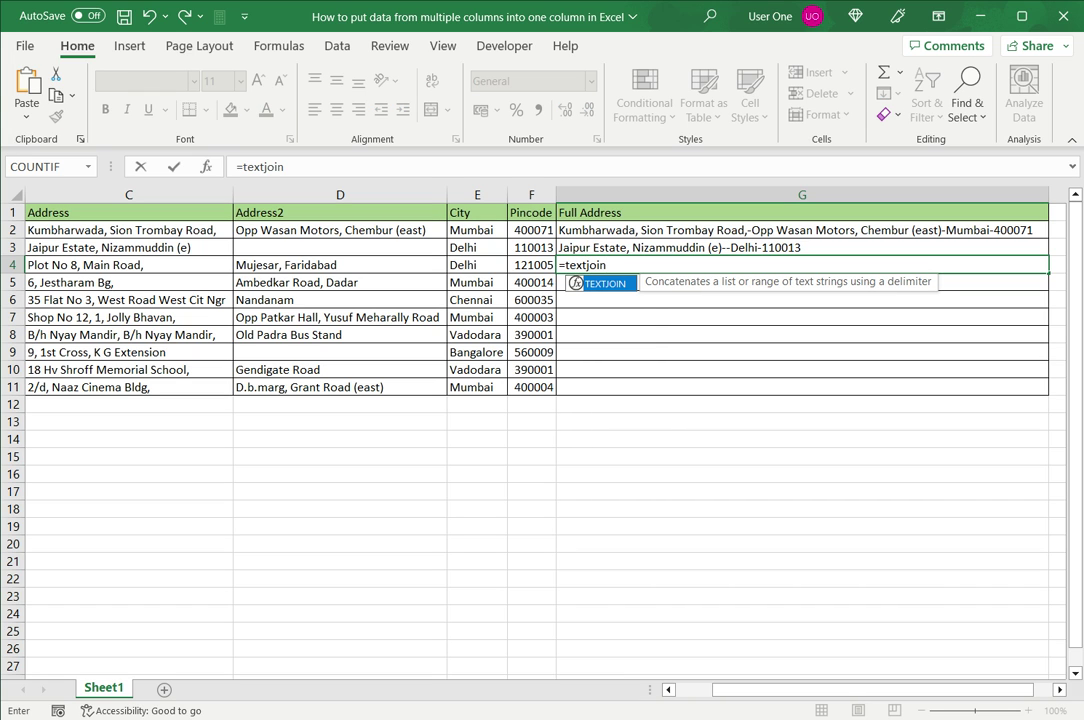
type("(")
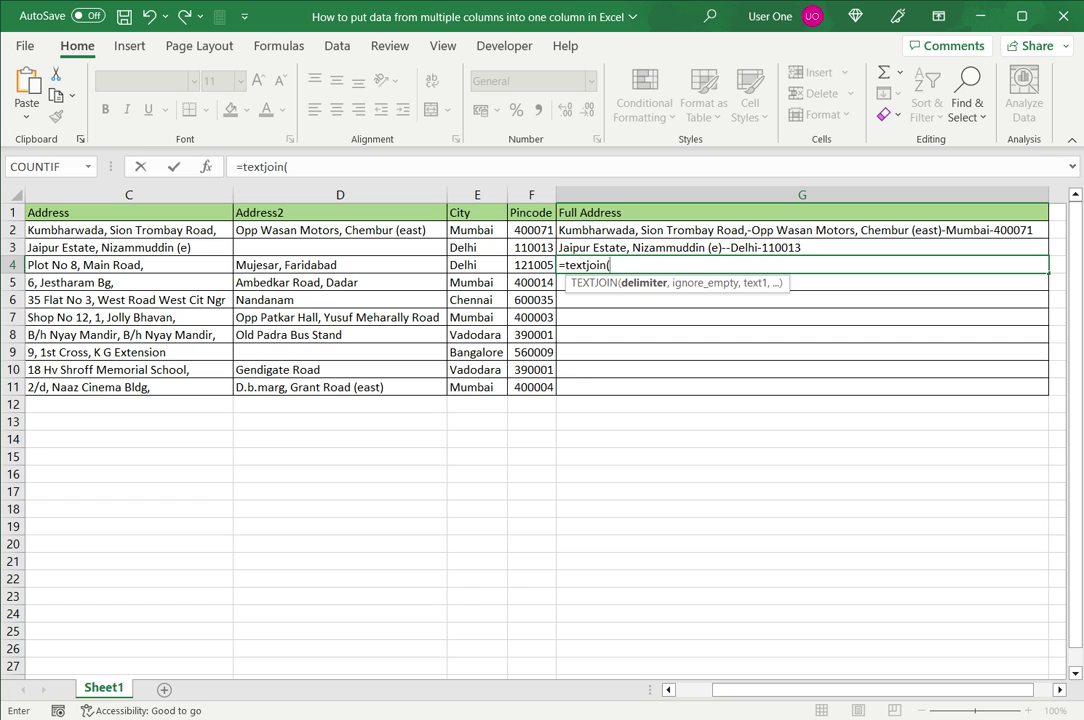
type(" \"-\",")
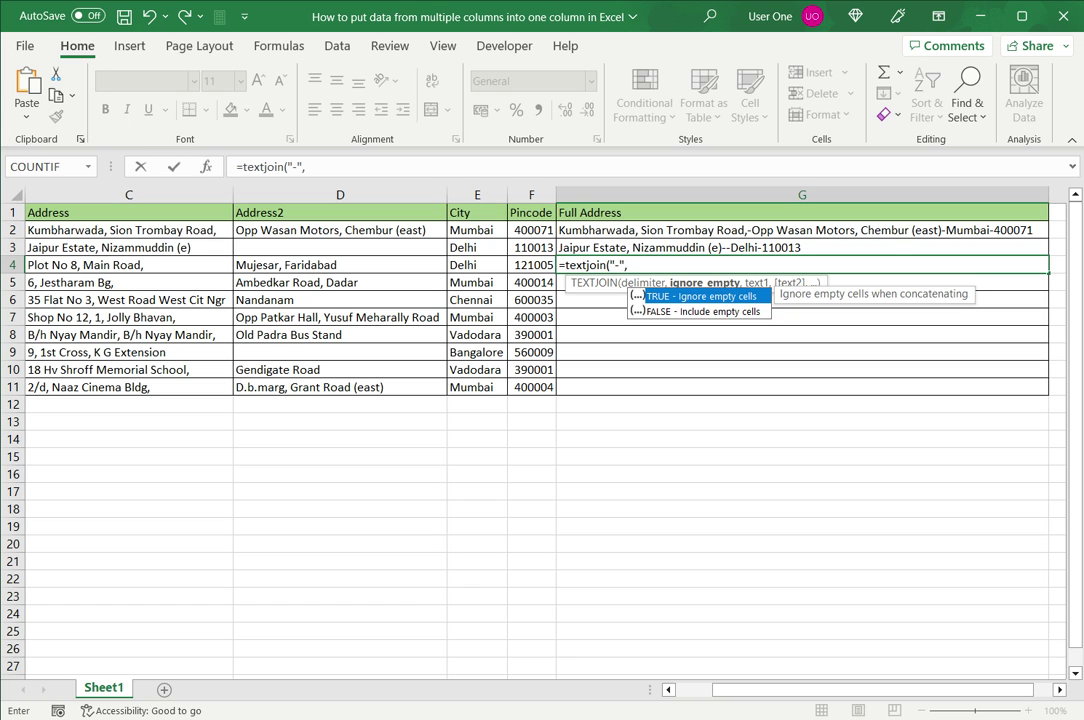
type("TRUE,")
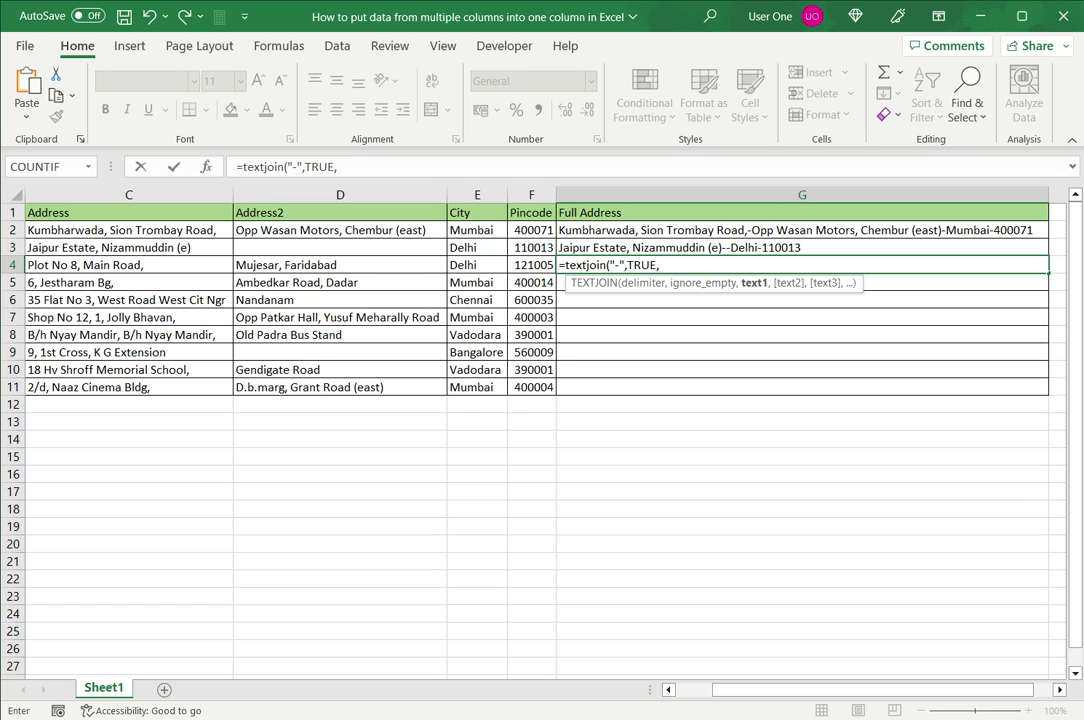
left_click(128, 265)
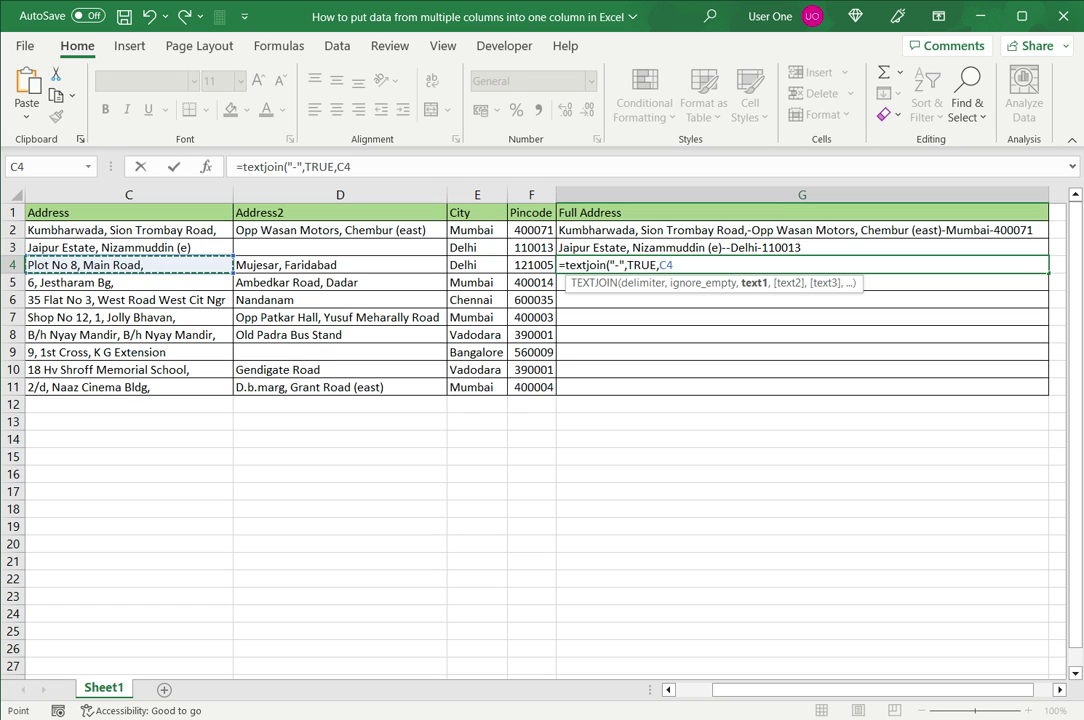
type(",")
left_click(339, 265)
type(",")
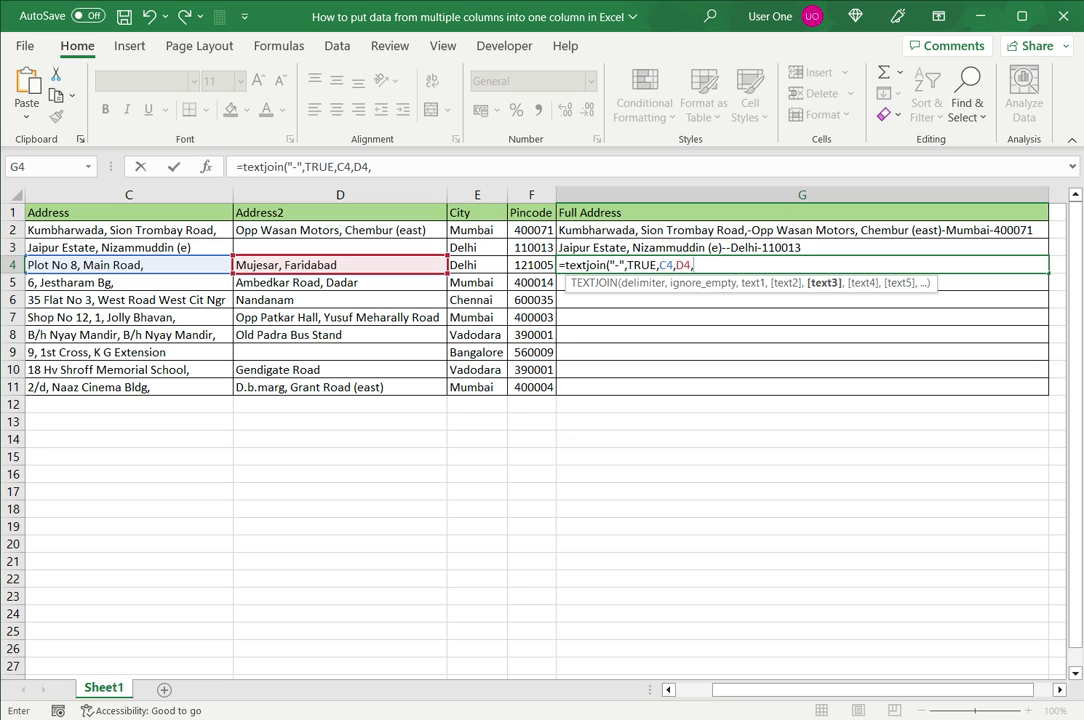
left_click(476, 265)
type(",")
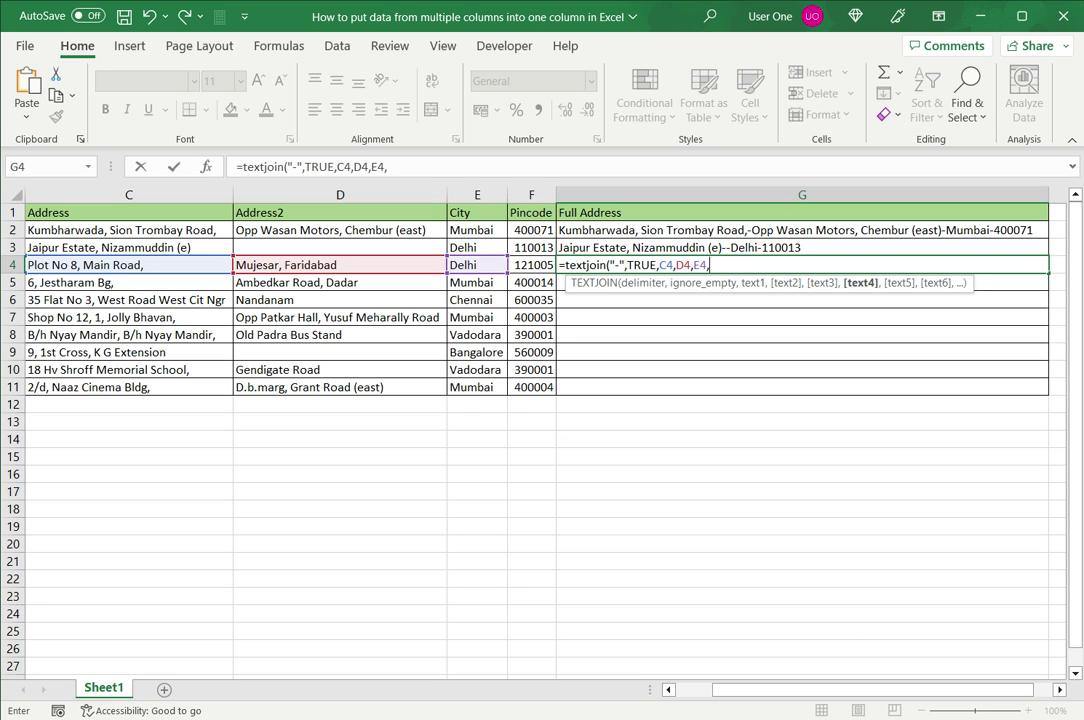
left_click(531, 265)
type(")")
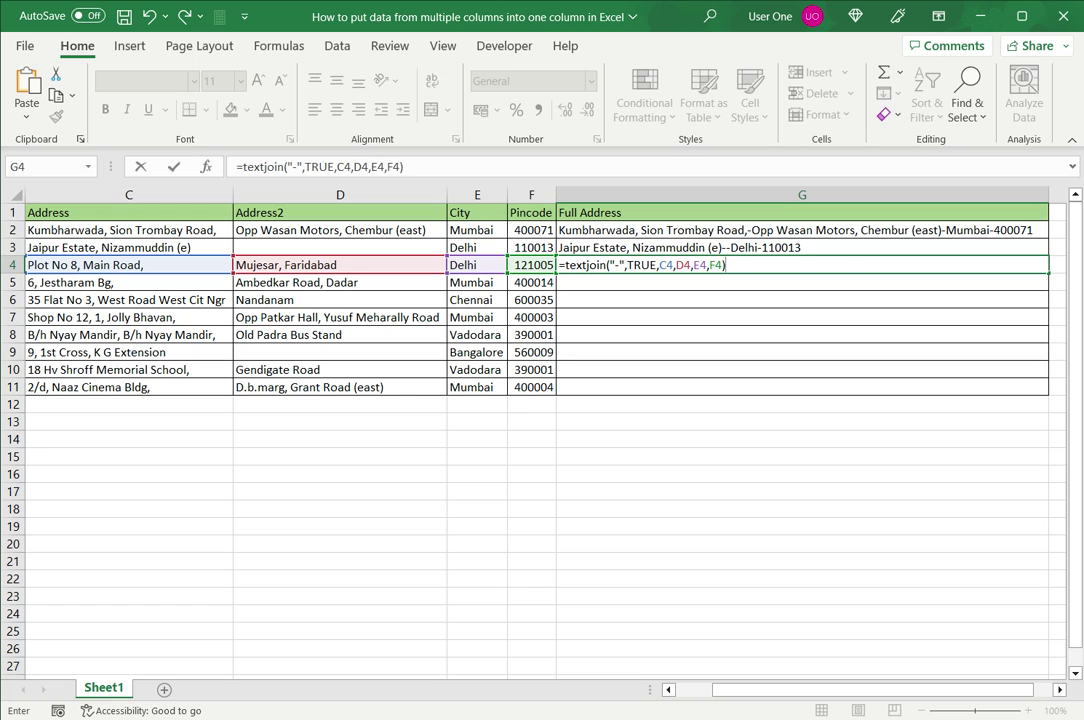
key("Return")
left_click(801, 265)
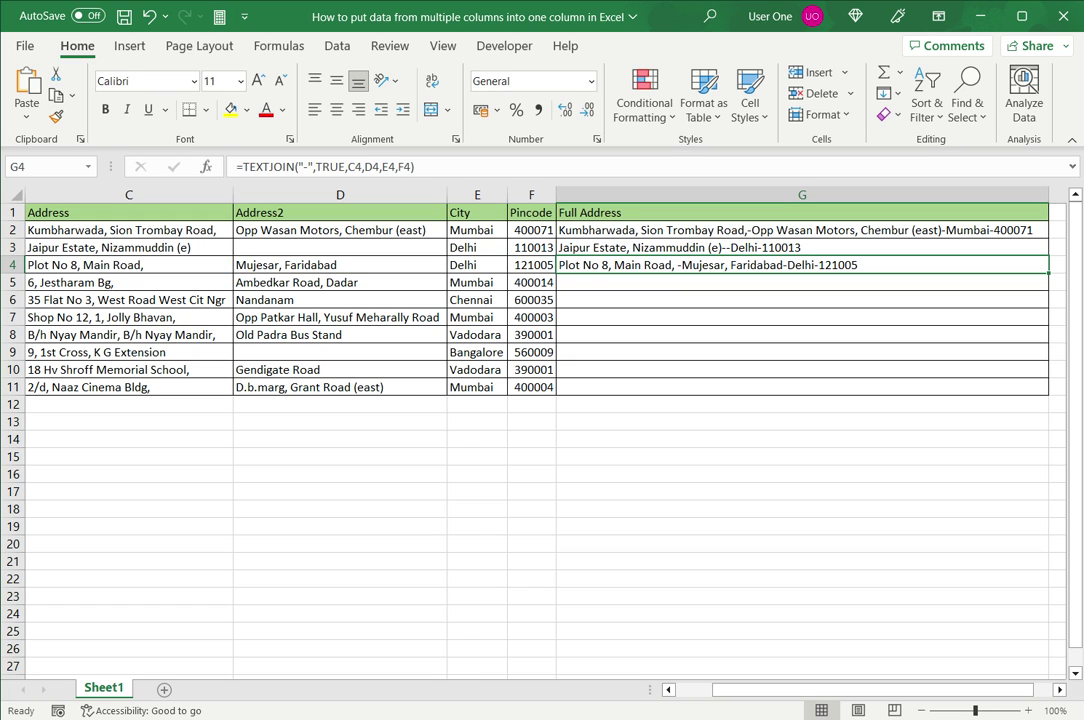